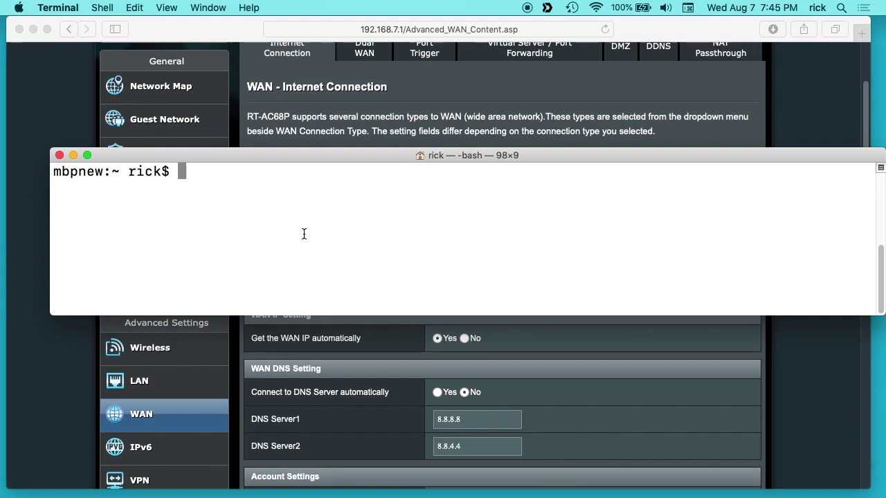
# Rerun 'netstat -nr | grep default' and highlight the default gateway 192.168.7.1
pyautogui.press('Up')
pyautogui.press('Up')
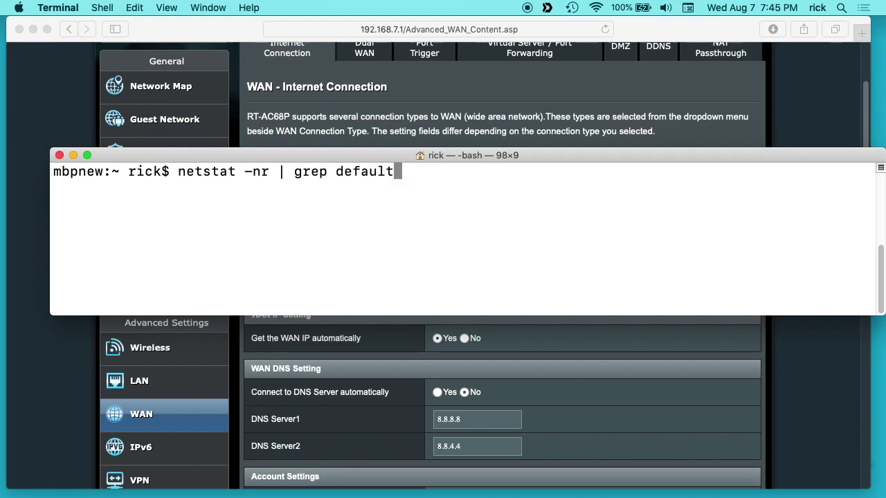
pyautogui.press('Return')
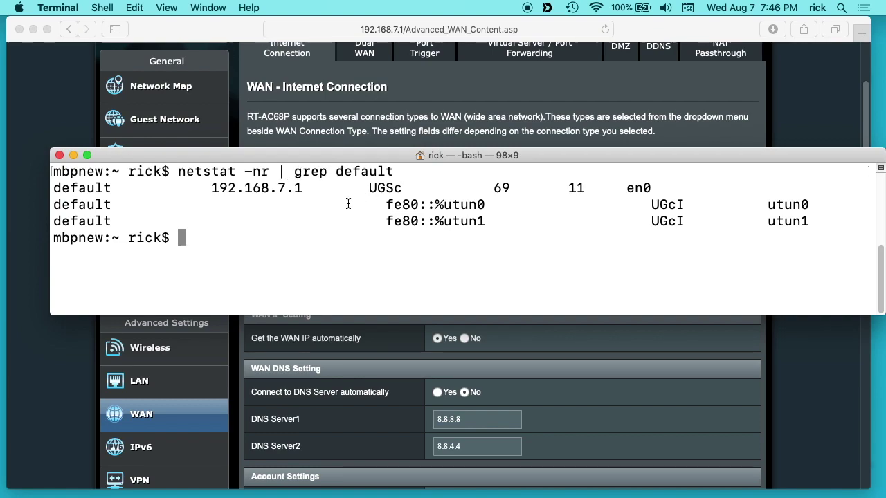
pyautogui.moveTo(215, 188); pyautogui.dragTo(314, 189)
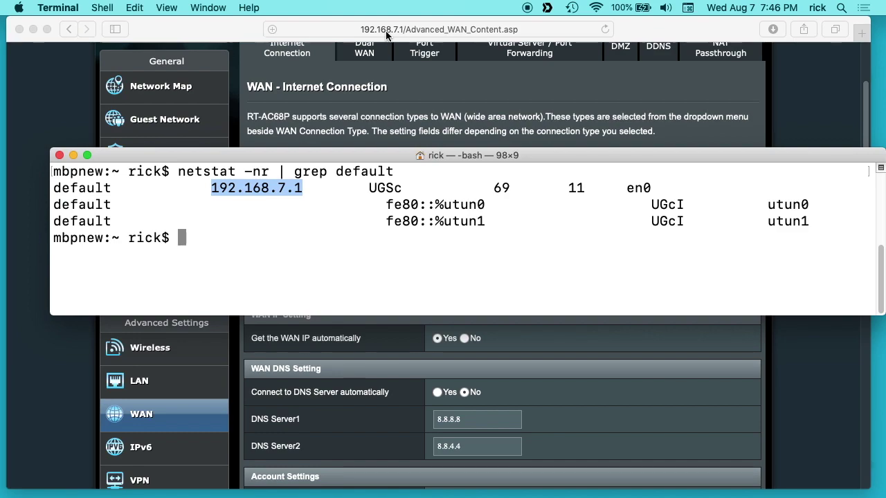
pyautogui.click(223, 29)
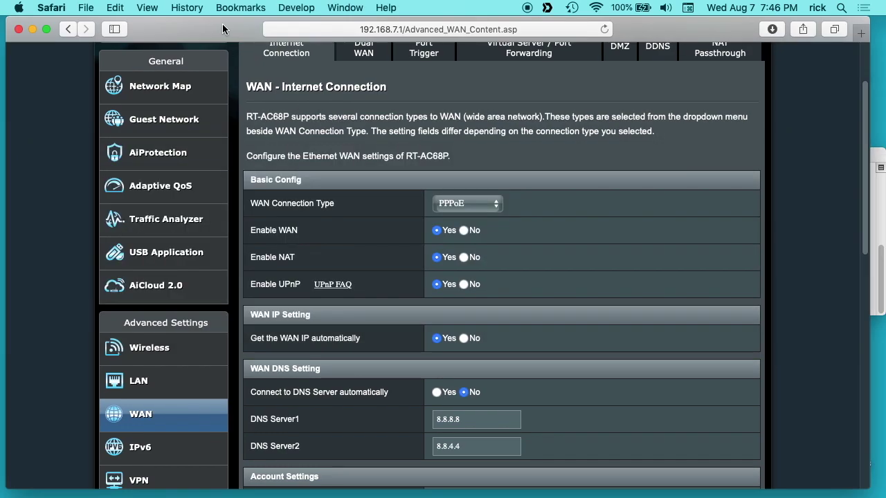
pyautogui.scroll(2, 566, 123)
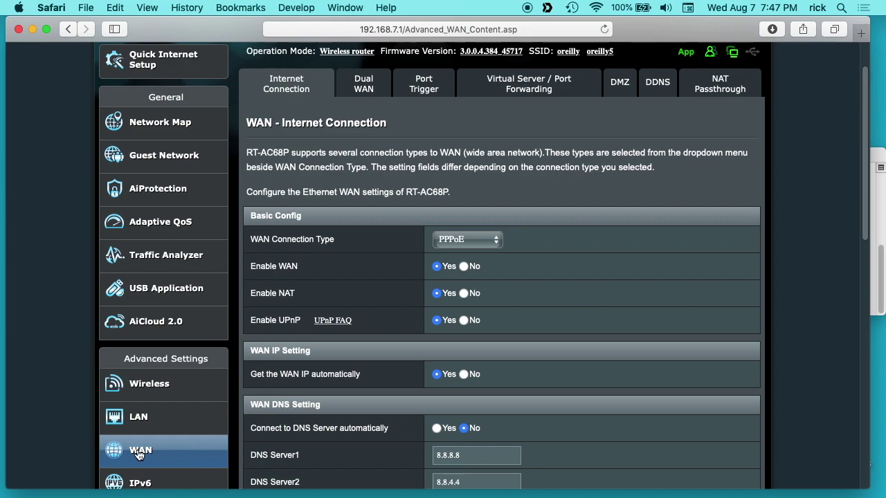
pyautogui.click(658, 83)
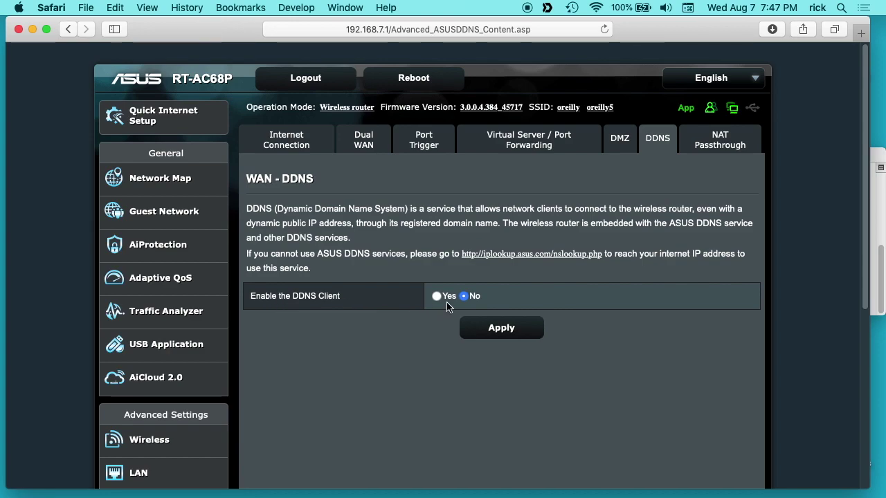
pyautogui.click(437, 297)
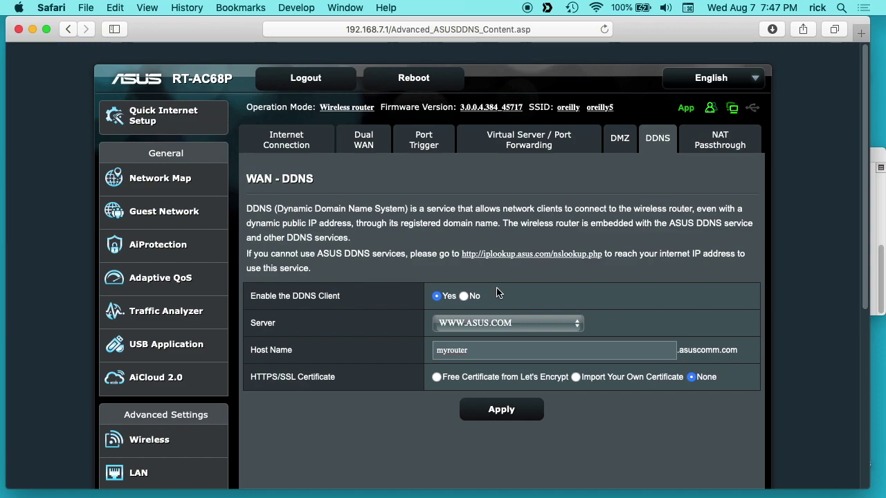
pyautogui.click(471, 325)
pyautogui.click(470, 323)
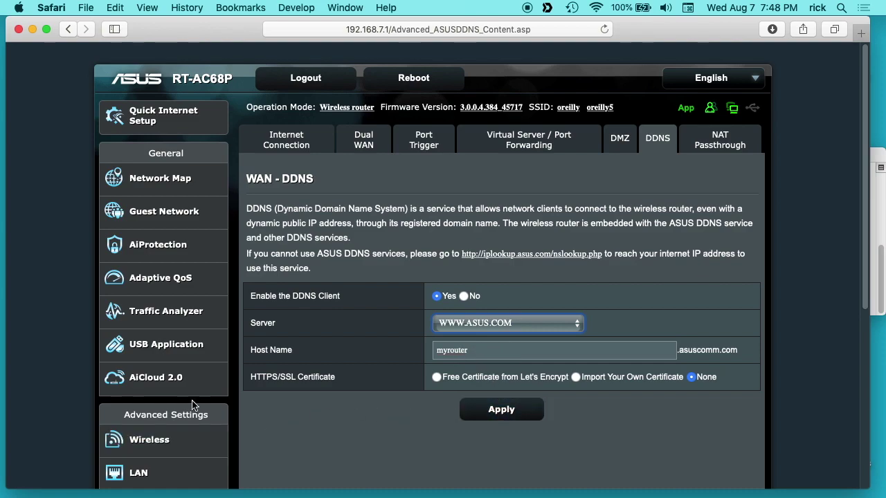
pyautogui.scroll(-5, 194, 407)
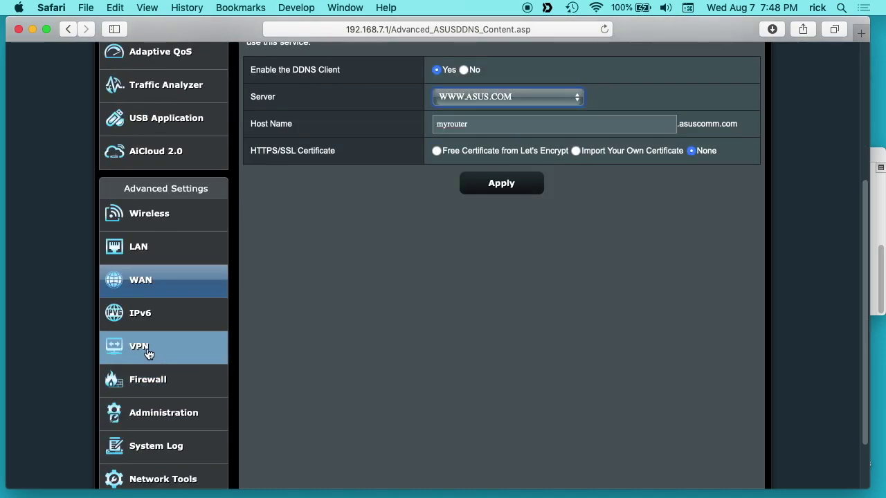
# Open the OpenVPN page under VPN Server and scroll to the user account table
pyautogui.click(147, 351)
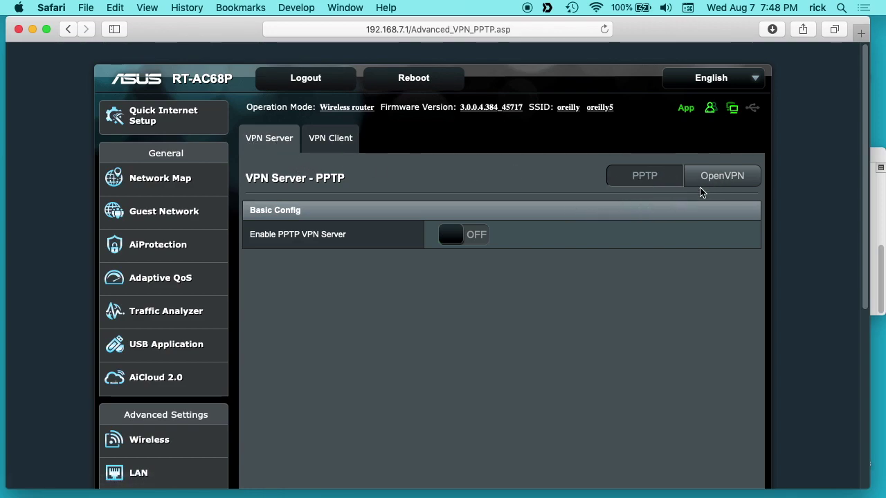
pyautogui.click(727, 176)
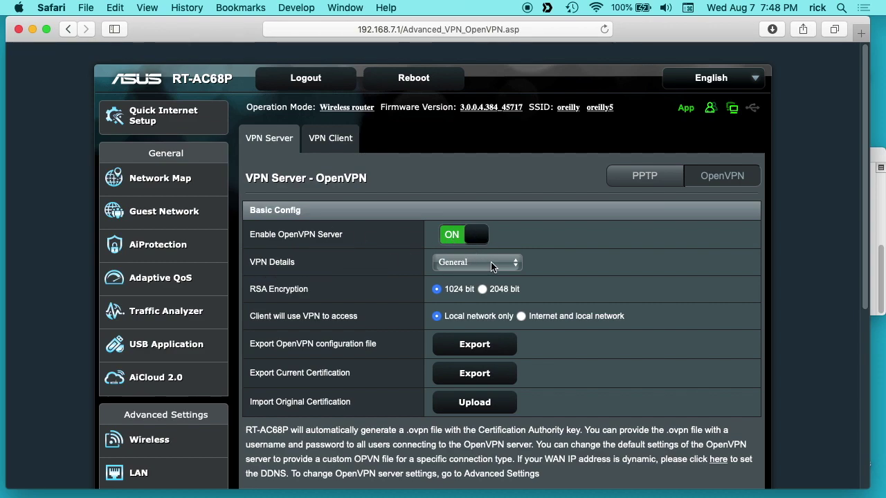
pyautogui.scroll(-5, 558, 278)
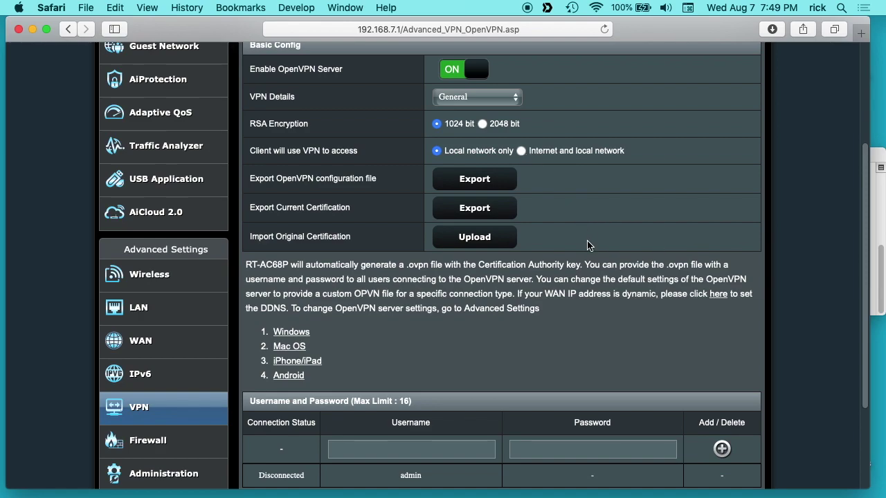
# Add the new VPN user with its password, apply, and export the OpenVPN configuration file
pyautogui.scroll(-1, 402, 424)
pyautogui.scroll(-2, 402, 423)
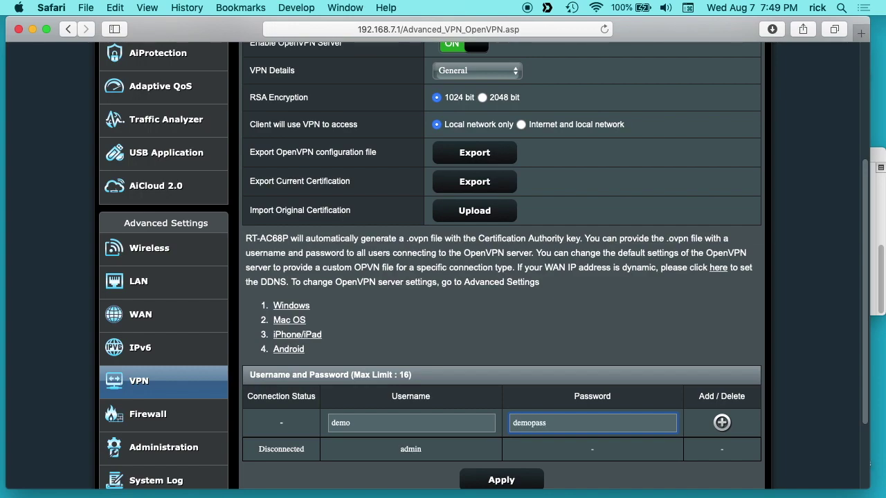
pyautogui.click(722, 423)
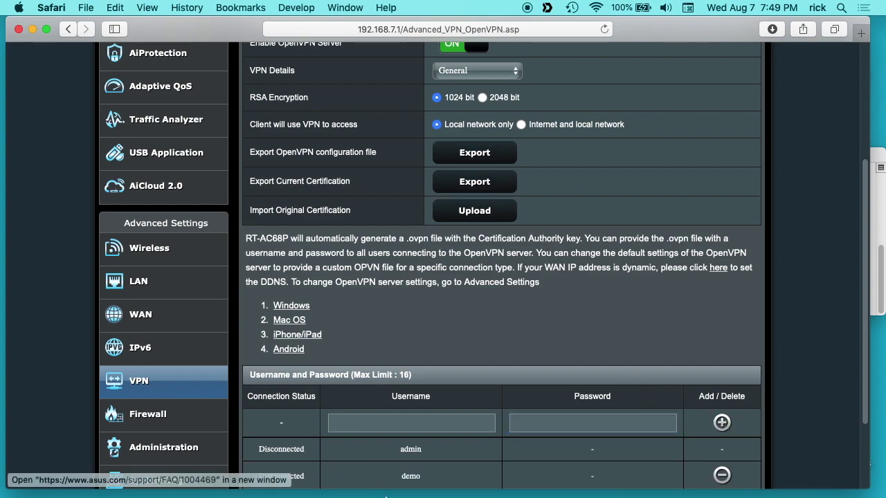
pyautogui.scroll(-5, 415, 443)
pyautogui.click(496, 433)
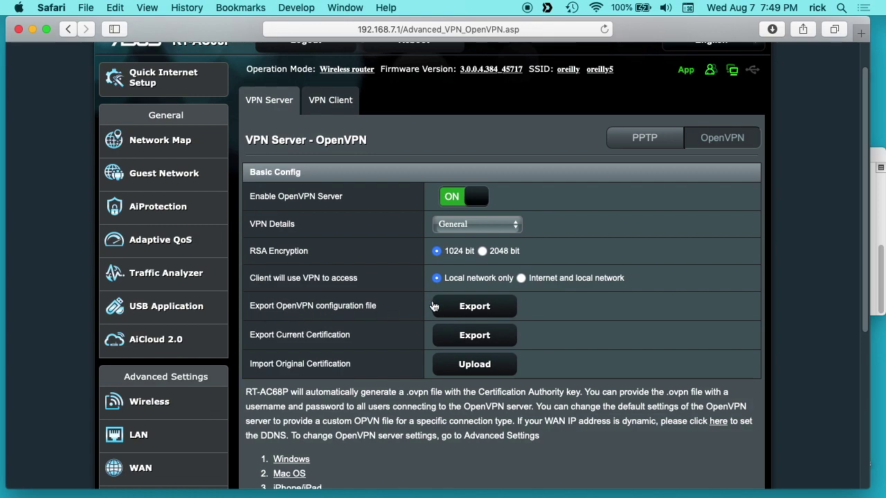
pyautogui.click(470, 307)
pyautogui.scroll(-3, 599, 319)
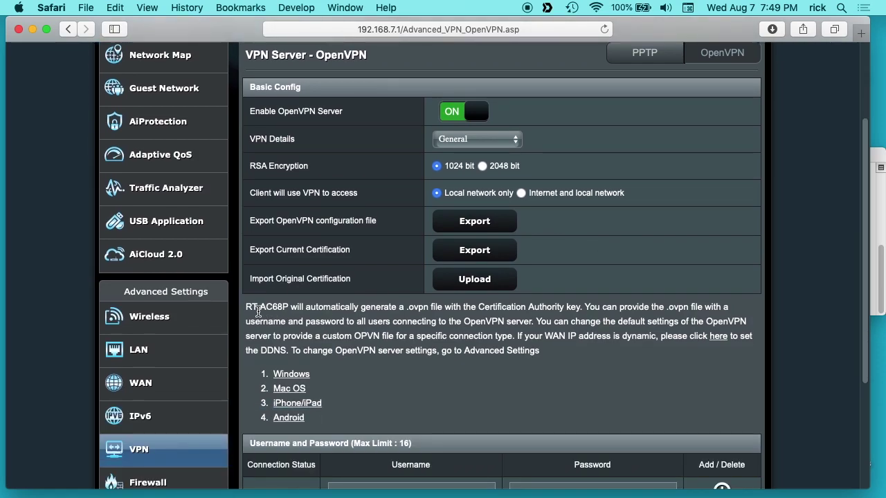
# Follow the router's Mac guide to the Tunnelblick downloads page on tunnelblick.net
pyautogui.click(297, 391)
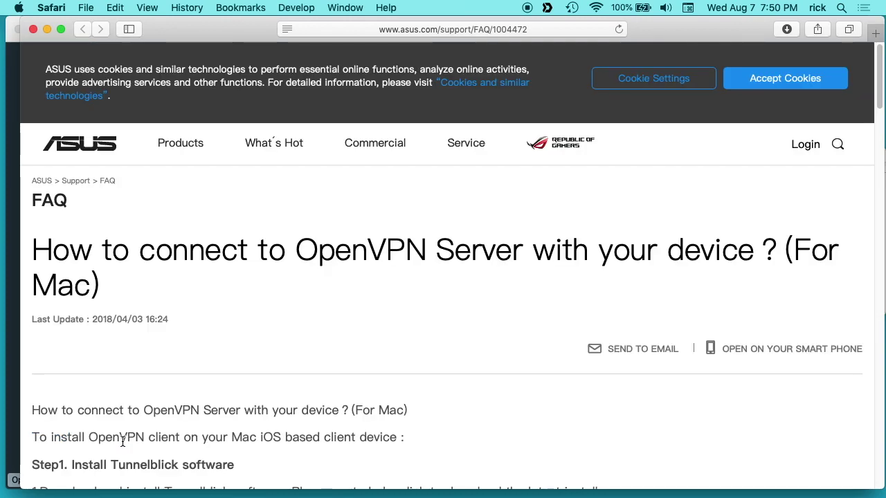
pyautogui.scroll(-3, 186, 387)
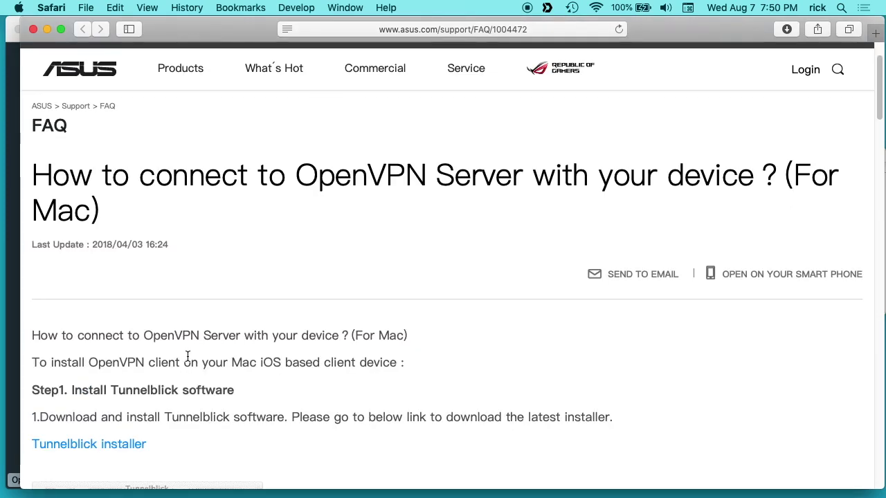
pyautogui.click(123, 442)
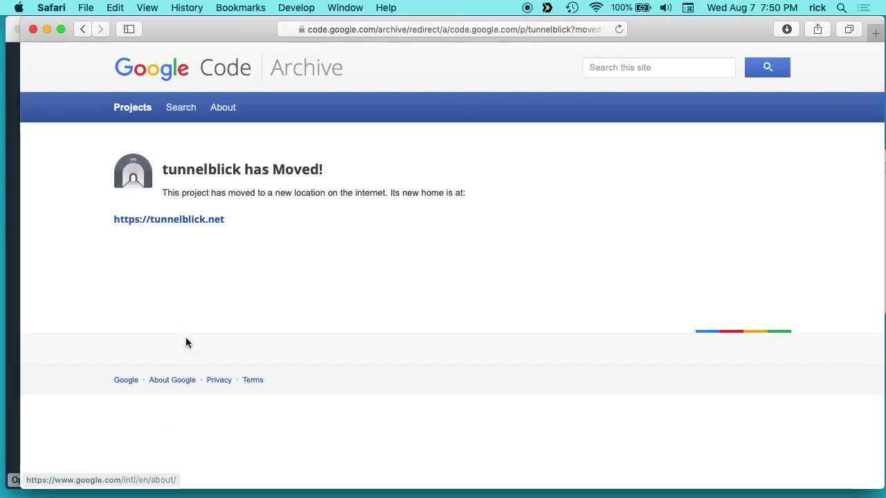
pyautogui.click(193, 218)
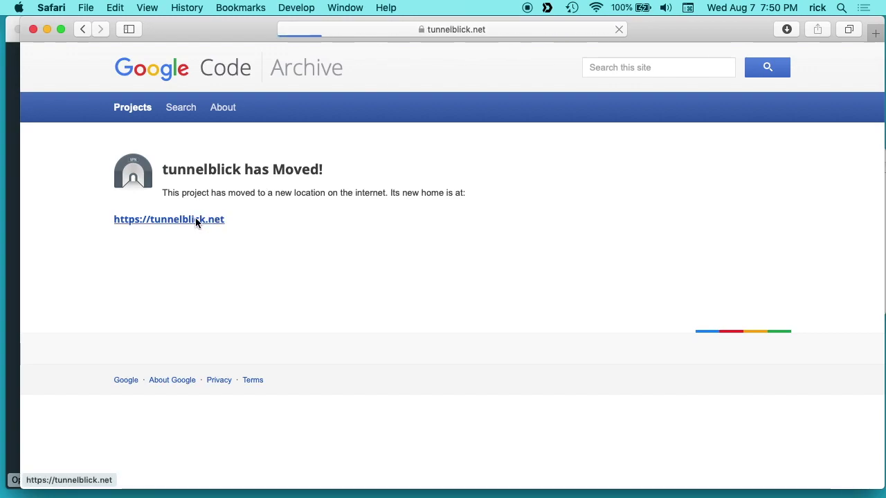
pyautogui.click(140, 116)
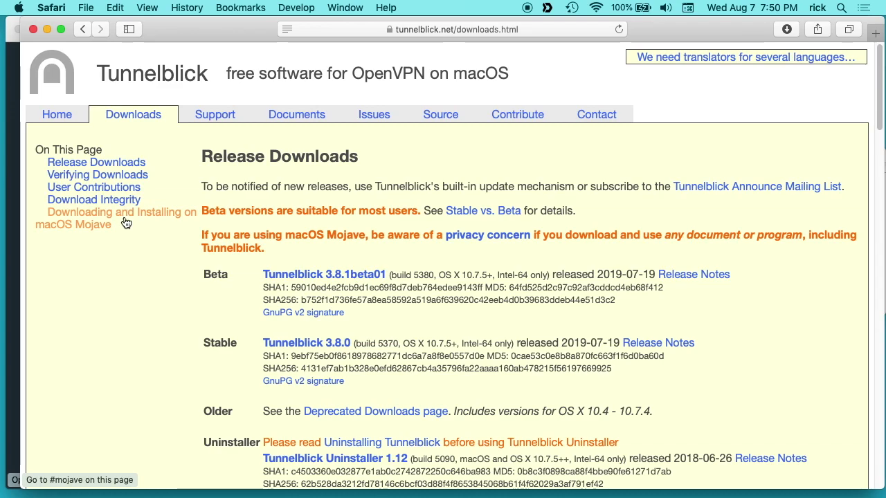
# Download Tunnelblick 3.8.0 and reveal the disk image in the Downloads folder
pyautogui.click(293, 343)
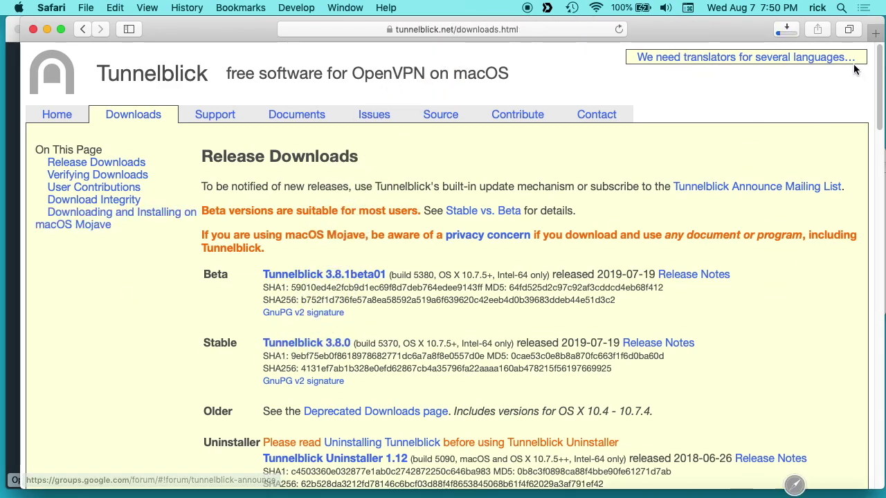
pyautogui.click(782, 31)
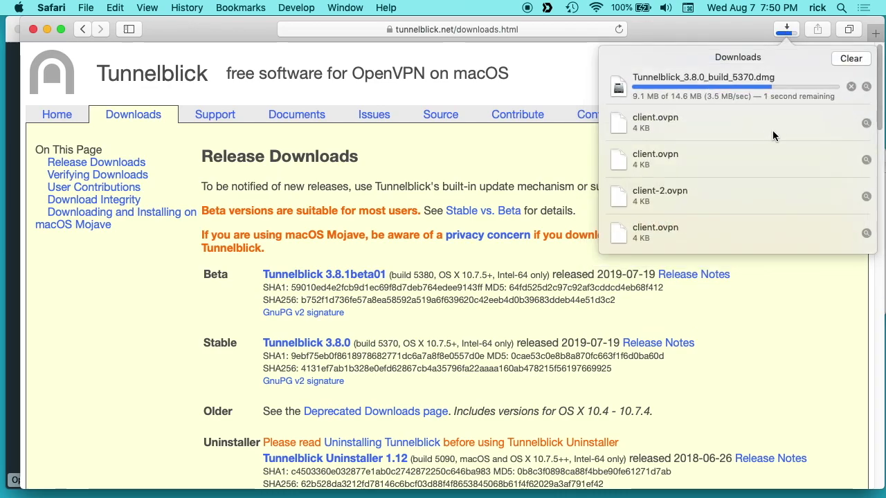
pyautogui.click(865, 87)
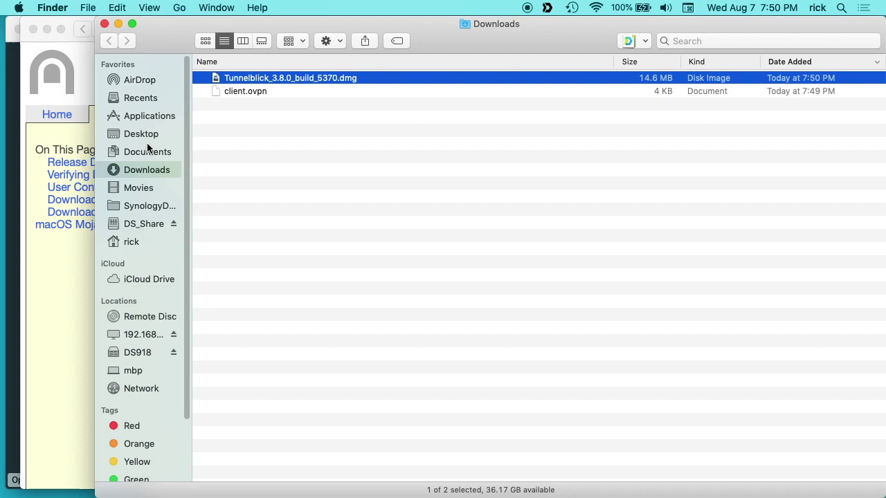
# Install Tunnelblick from its disk image using the admin password, then close the disk image window
pyautogui.doubleClick(274, 77)
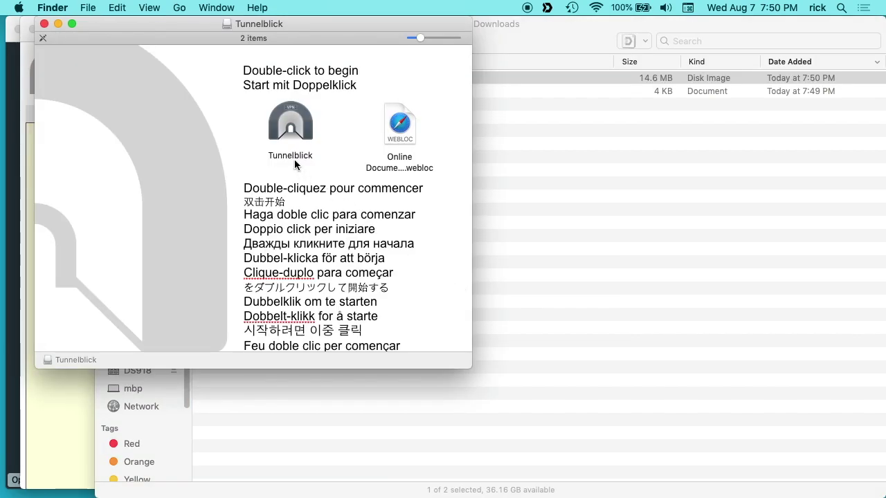
pyautogui.click(290, 125)
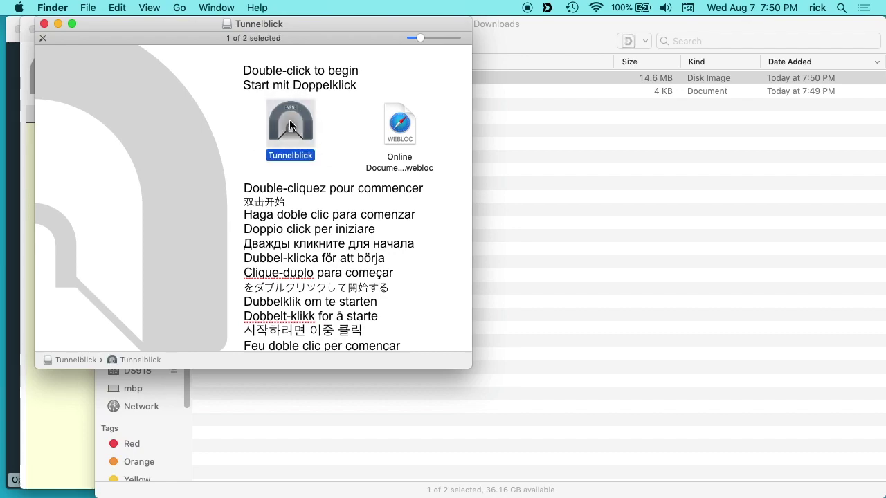
pyautogui.doubleClick(290, 126)
pyautogui.click(581, 234)
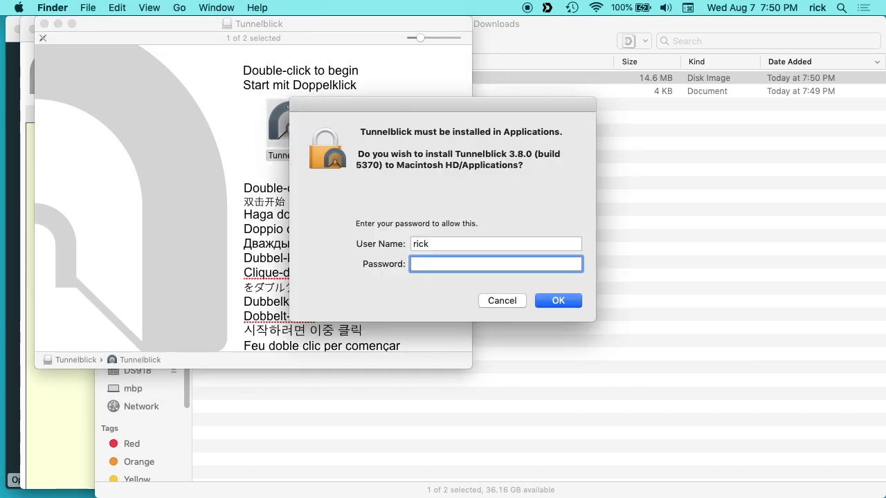
pyautogui.write('********')
pyautogui.press('Return')
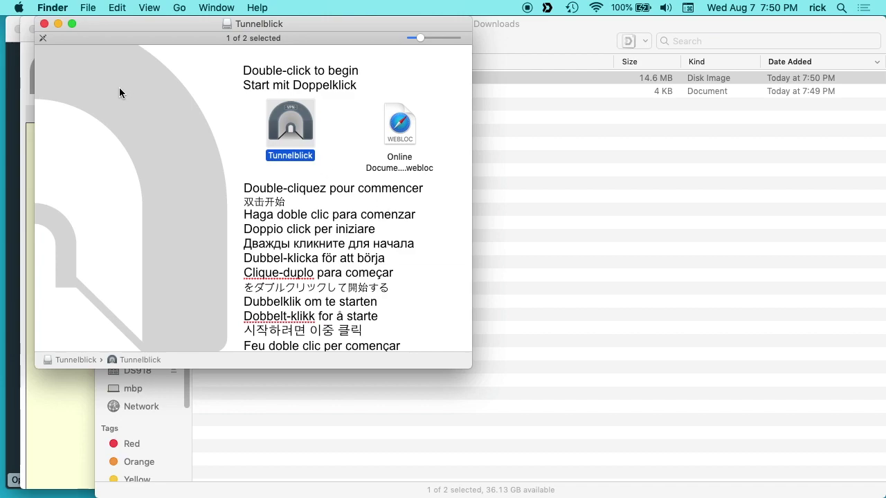
pyautogui.click(45, 24)
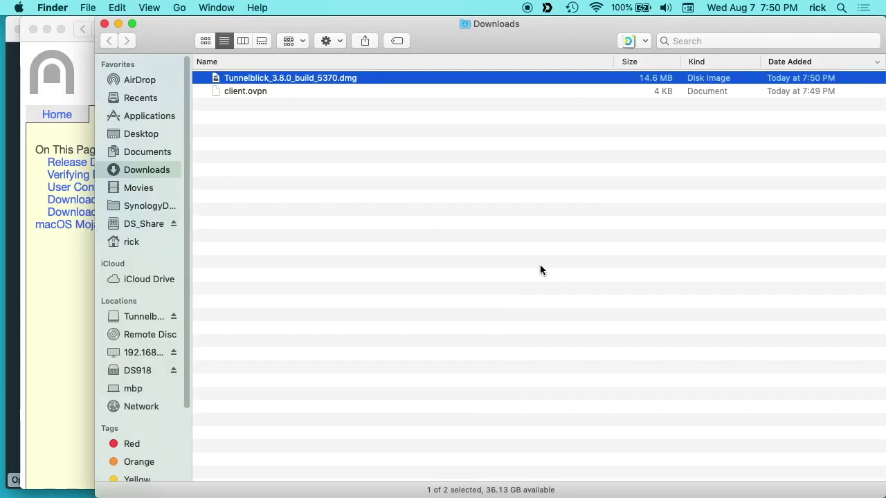
# Close the Downloads window and Terminal, clear Safari's downloads, and minimize both Safari windows
pyautogui.click(105, 24)
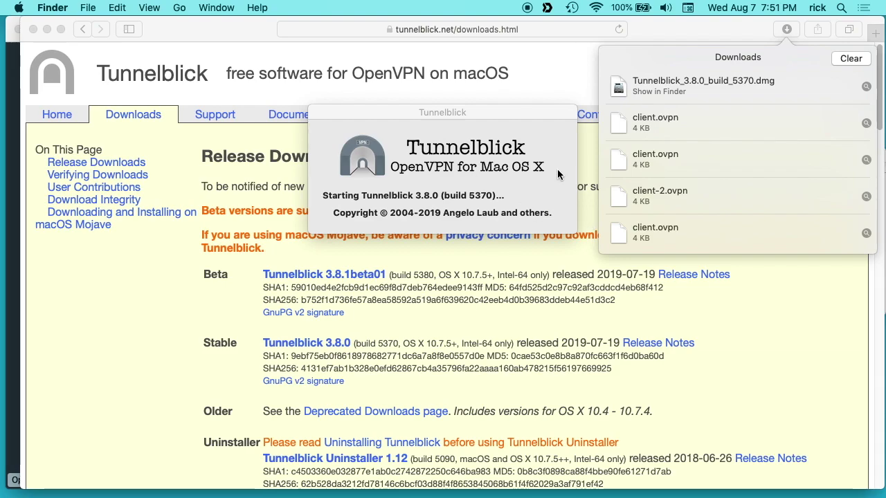
pyautogui.click(850, 58)
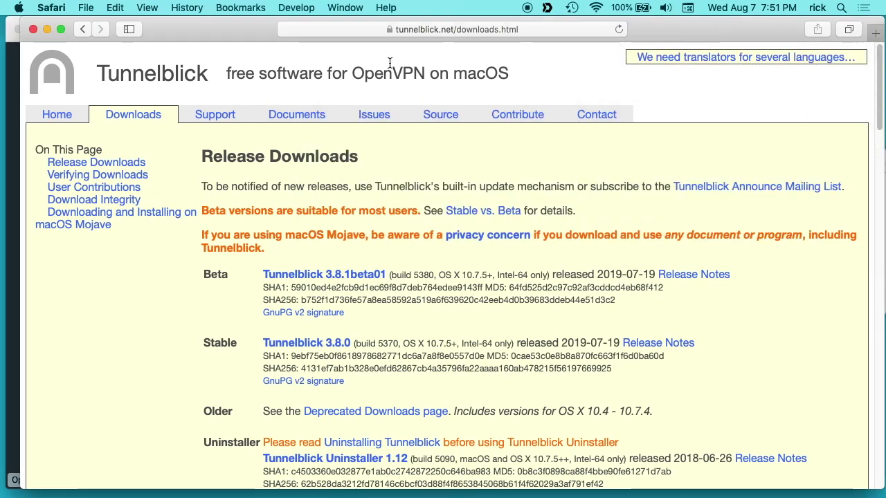
pyautogui.click(47, 27)
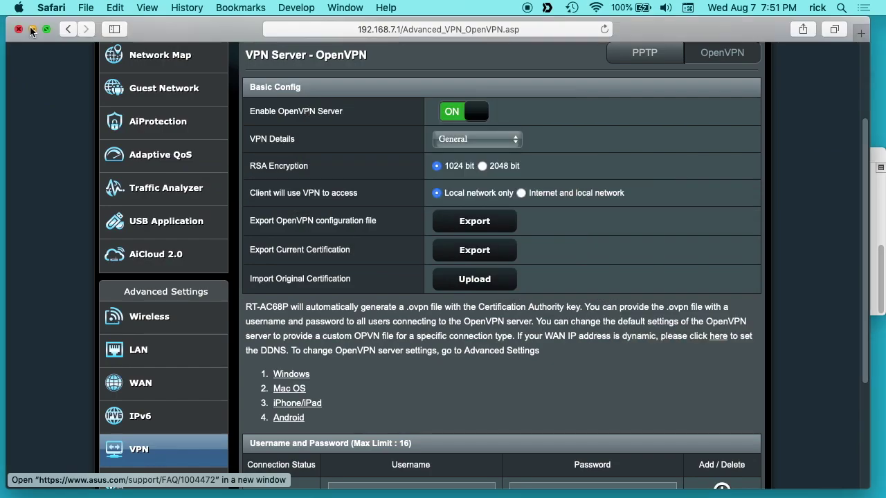
pyautogui.click(31, 28)
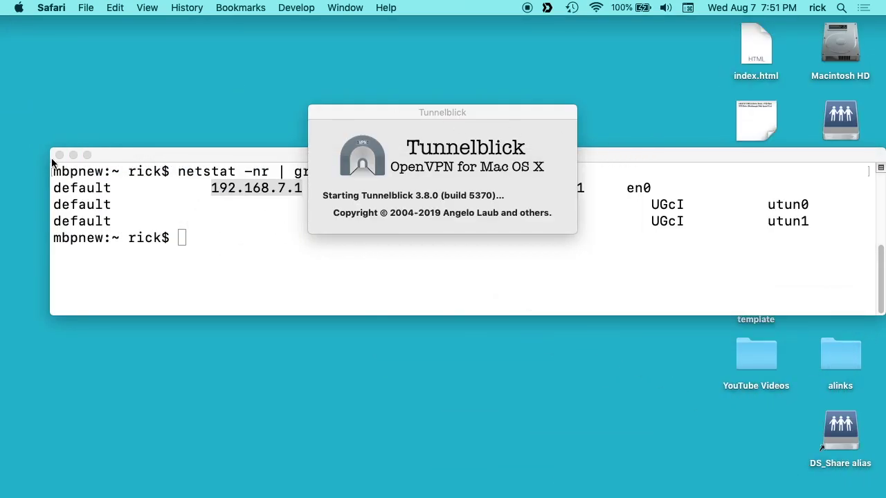
pyautogui.click(59, 155)
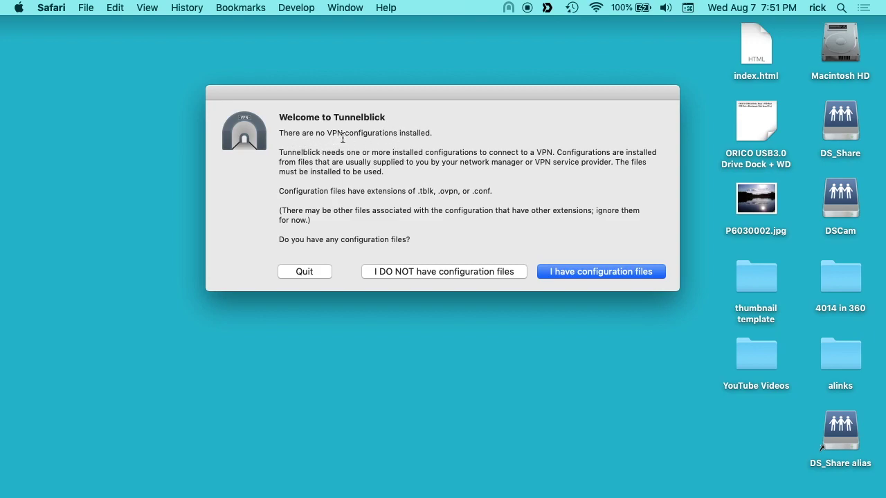
# Answer Tunnelblick's welcome with 'I have configuration files' and open VPN Details
pyautogui.click(577, 273)
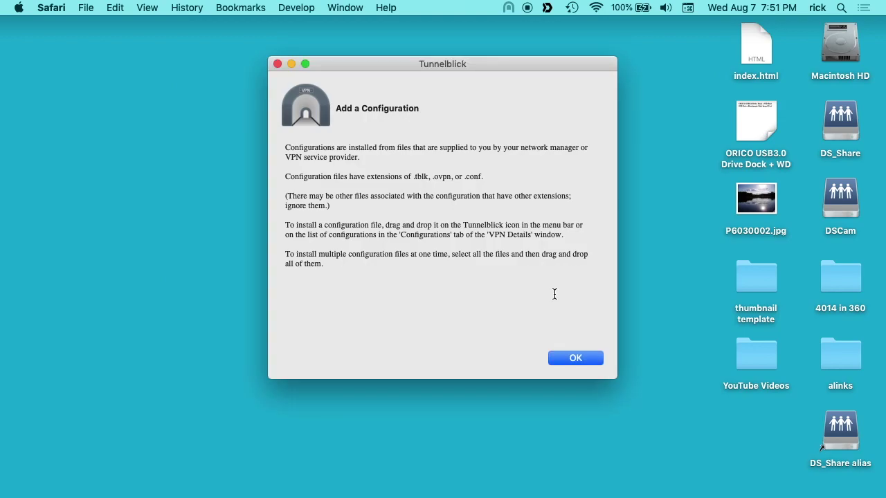
pyautogui.click(577, 358)
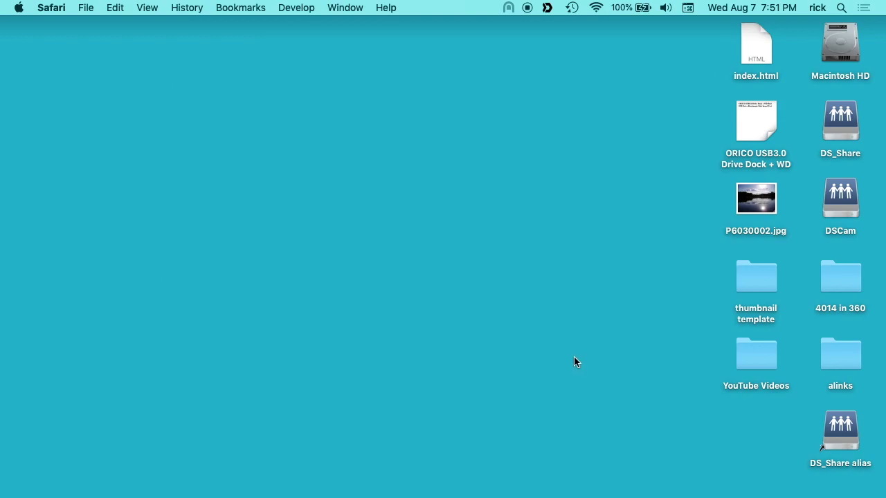
pyautogui.click(508, 7)
pyautogui.click(527, 46)
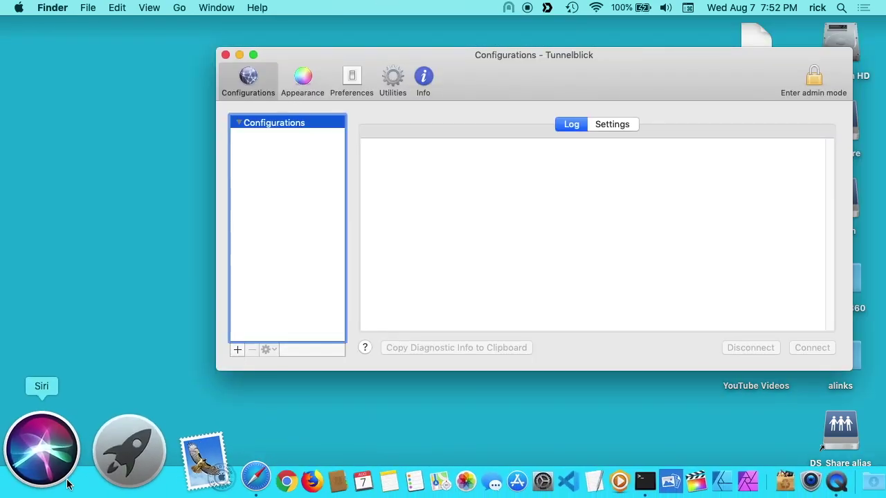
# Drag client.ovpn from Downloads onto Tunnelblick's Configurations list
pyautogui.click(35, 460)
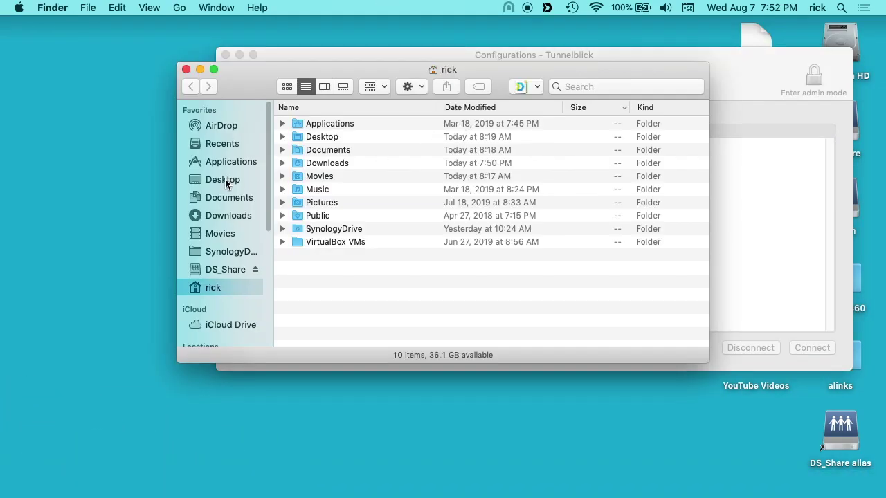
pyautogui.click(225, 214)
pyautogui.moveTo(510, 69); pyautogui.dragTo(392, 280)
pyautogui.click(199, 355)
pyautogui.moveTo(198, 355); pyautogui.dragTo(280, 194)
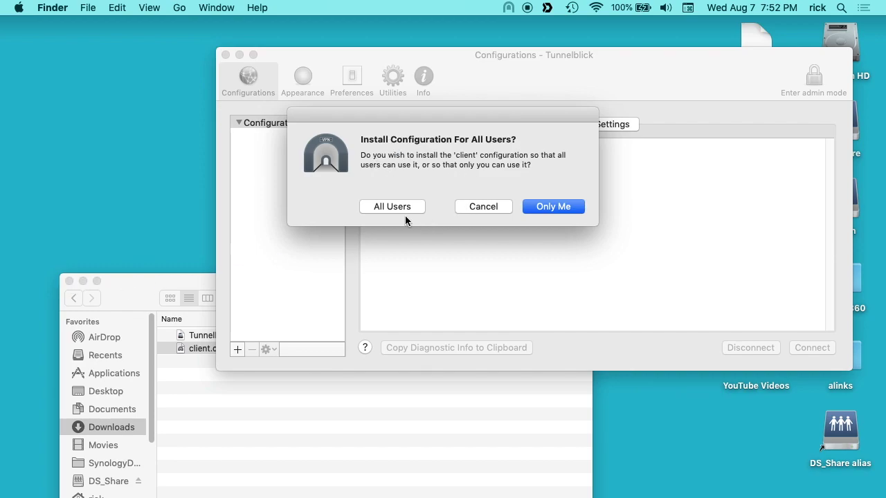
# Install the configuration for Only Me with the admin password and accept the deprecated-options warning
pyautogui.click(565, 207)
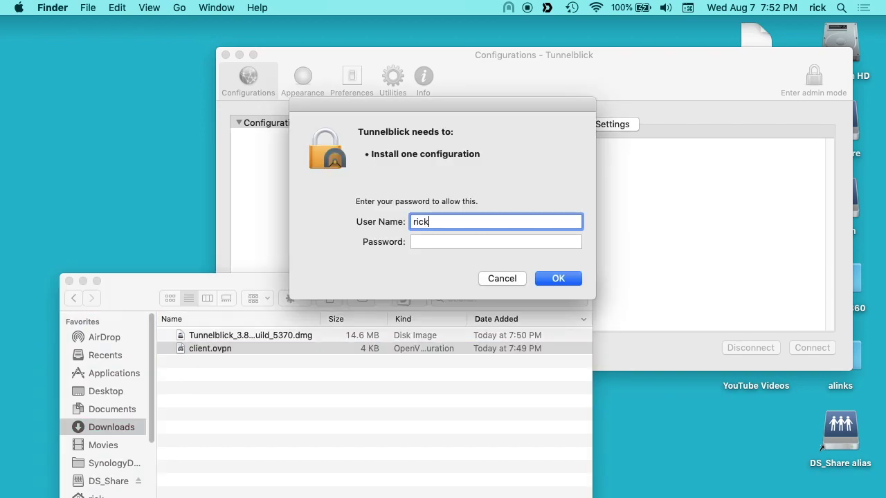
pyautogui.click(451, 239)
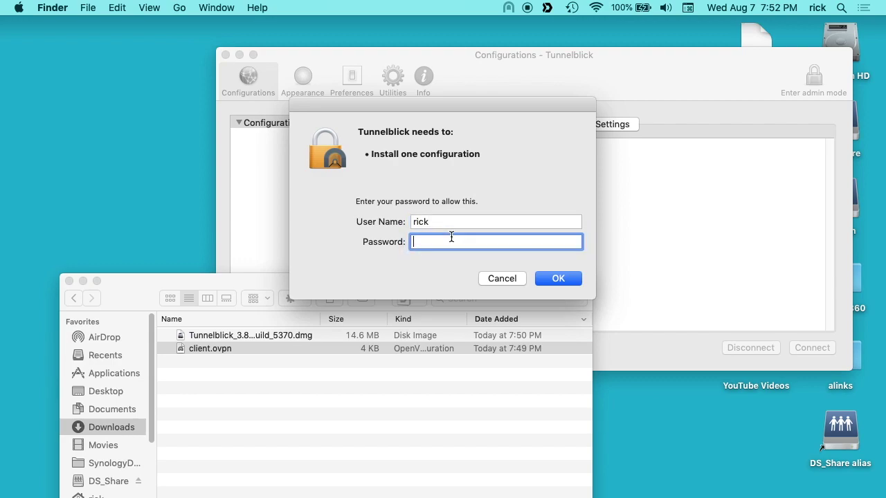
pyautogui.write('********')
pyautogui.press('Return')
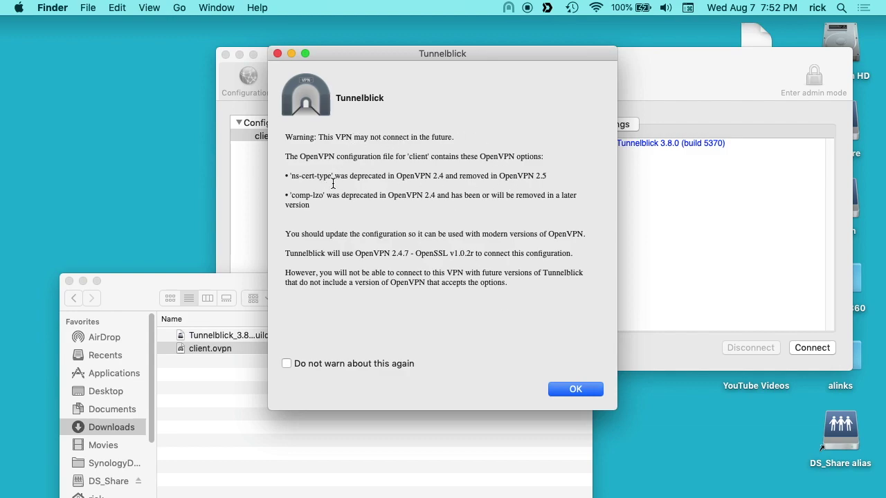
pyautogui.click(574, 389)
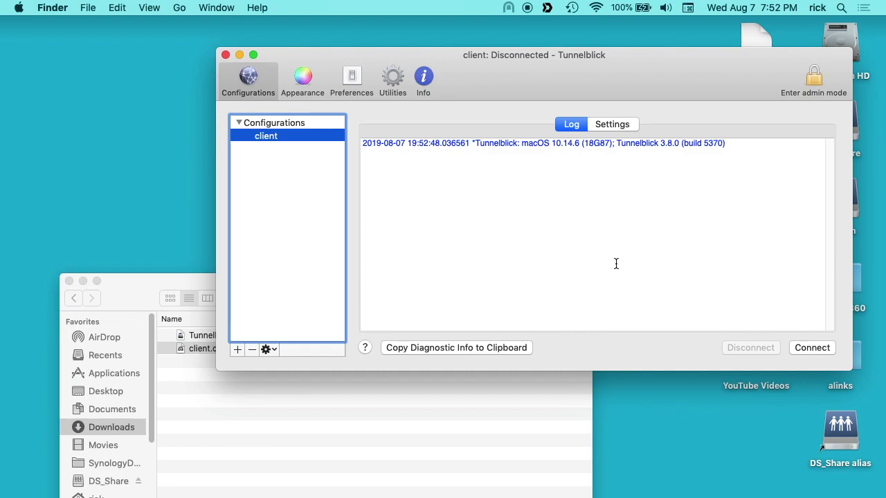
# Connect 'client' with the VPN username and password, then dismiss the DNS warning
pyautogui.click(811, 348)
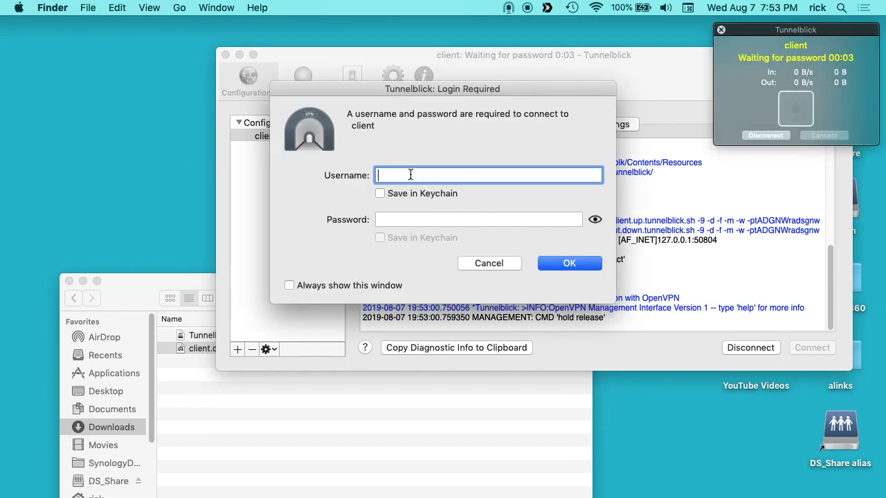
pyautogui.click(379, 193)
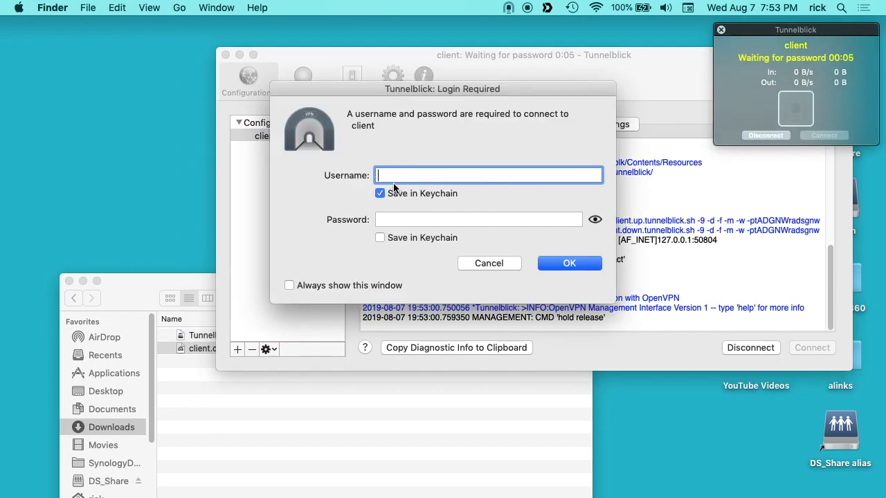
pyautogui.write('demo')
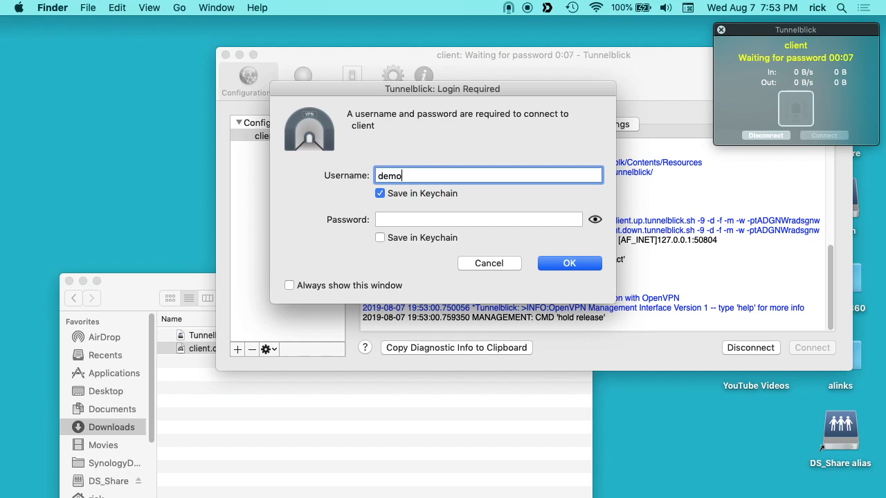
pyautogui.click(379, 194)
pyautogui.click(403, 221)
pyautogui.write('d')
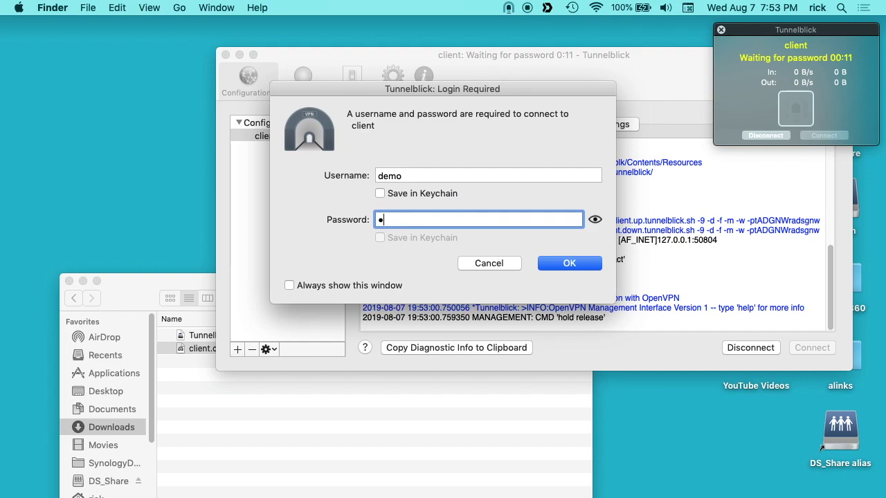
pyautogui.write('emo')
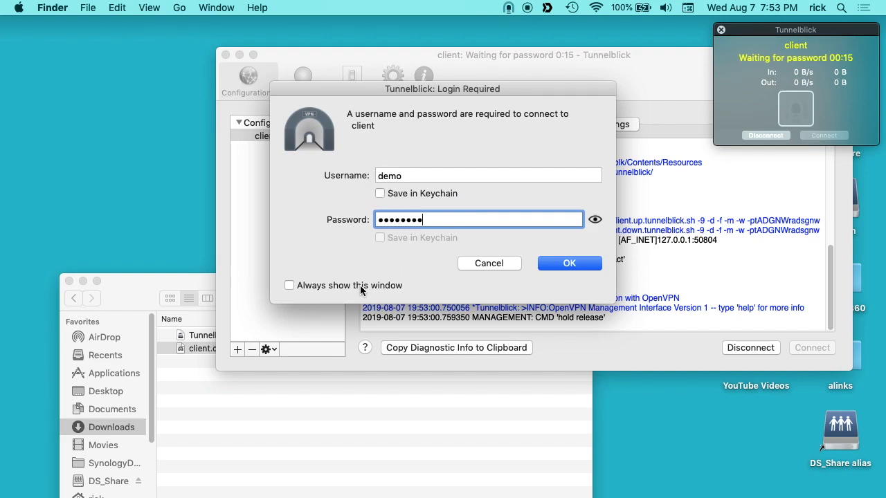
pyautogui.click(570, 264)
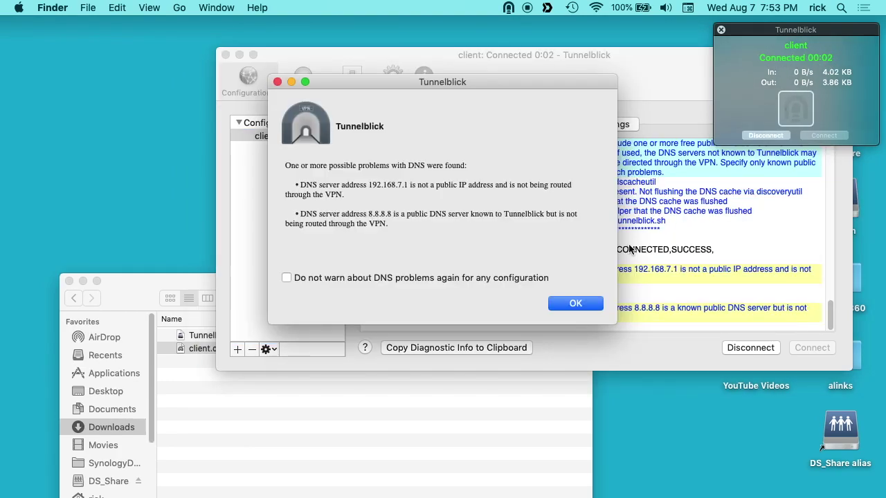
pyautogui.click(579, 303)
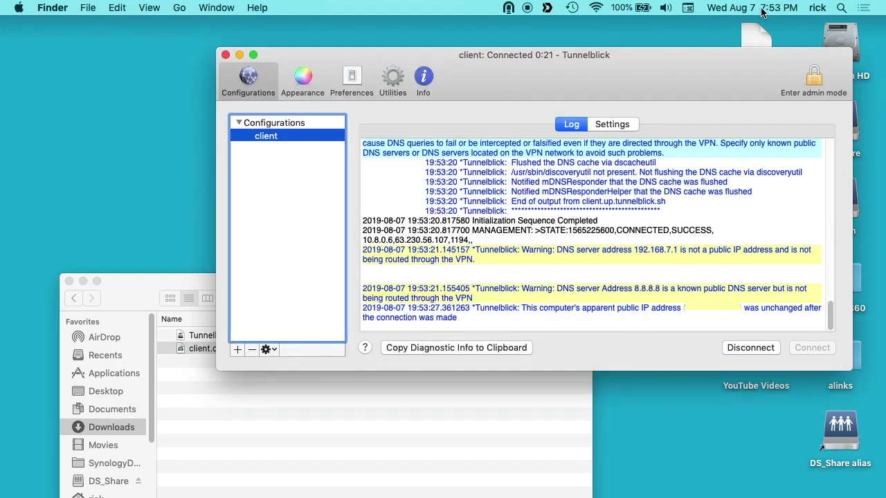
# Open and dismiss Tunnelblick's menu-bar menu, leaving 'client' connected
pyautogui.click(508, 8)
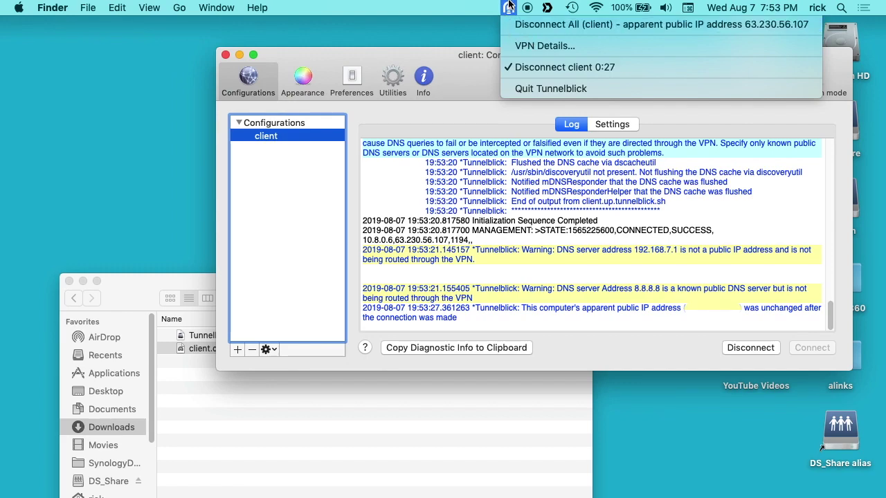
pyautogui.click(473, 72)
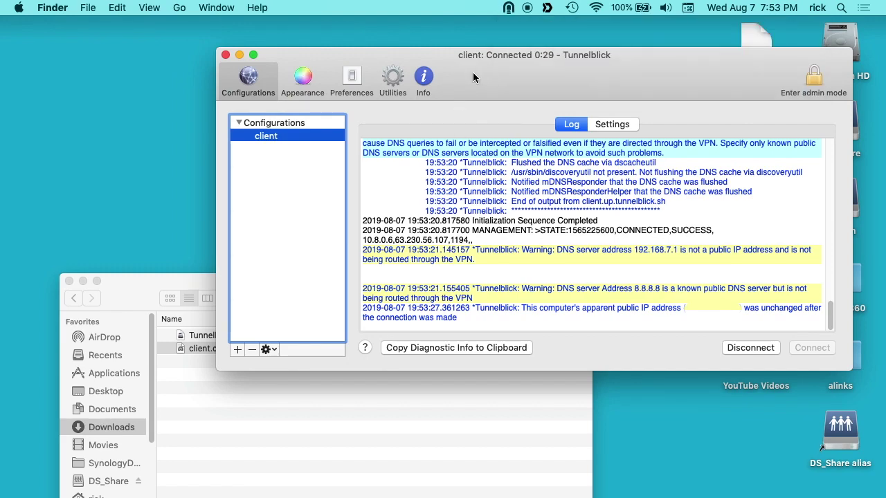